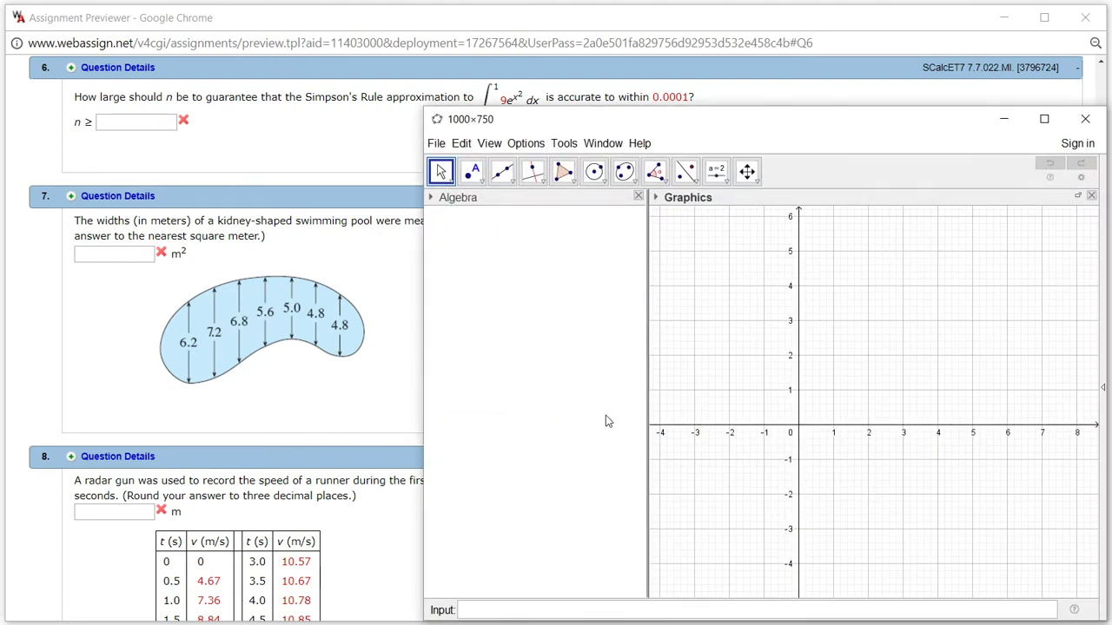
# Step: Define the function f(x)=9exp(x^2)
pyautogui.click(519, 610)
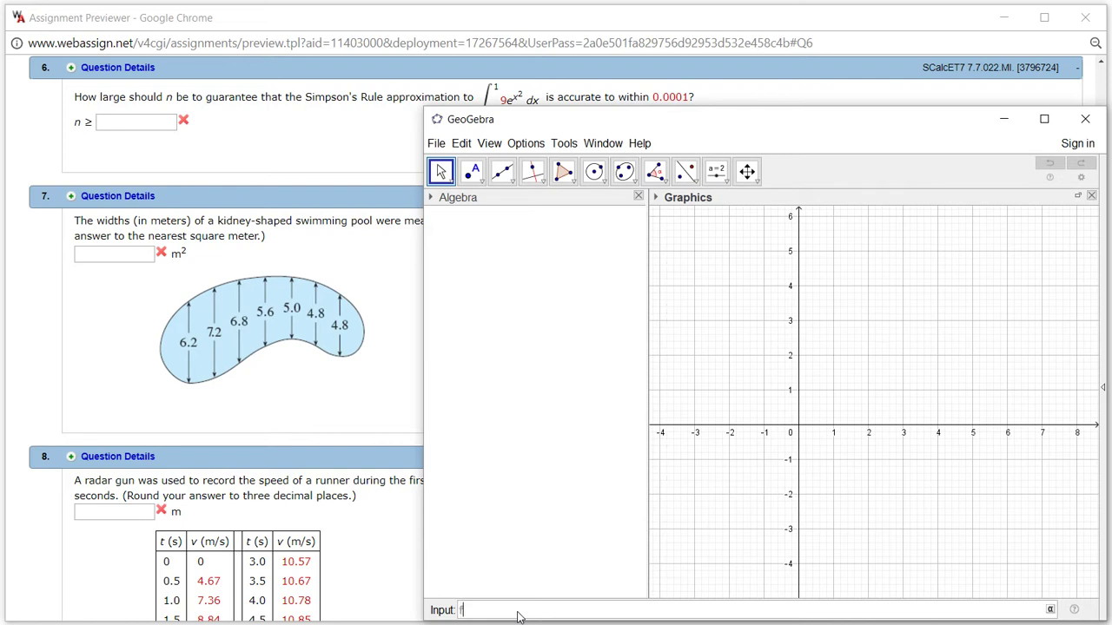
pyautogui.write('f(x)=9exp(x^2')
pyautogui.press('Return')
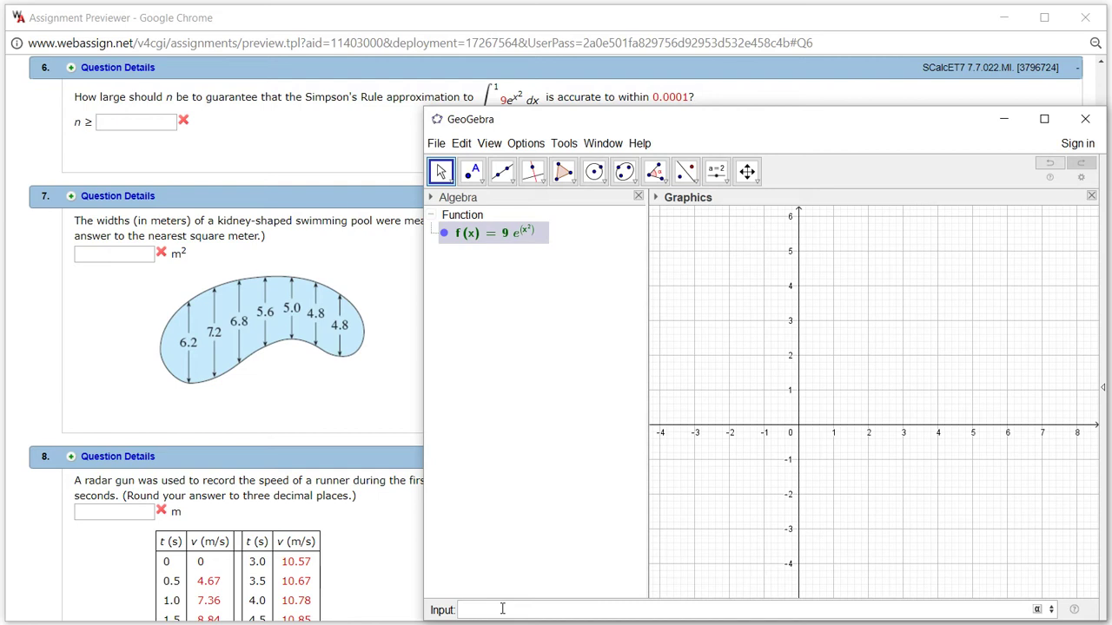
# Step: Add the fourth derivative f''''(x) and hide the graph of f
pyautogui.write("f'")
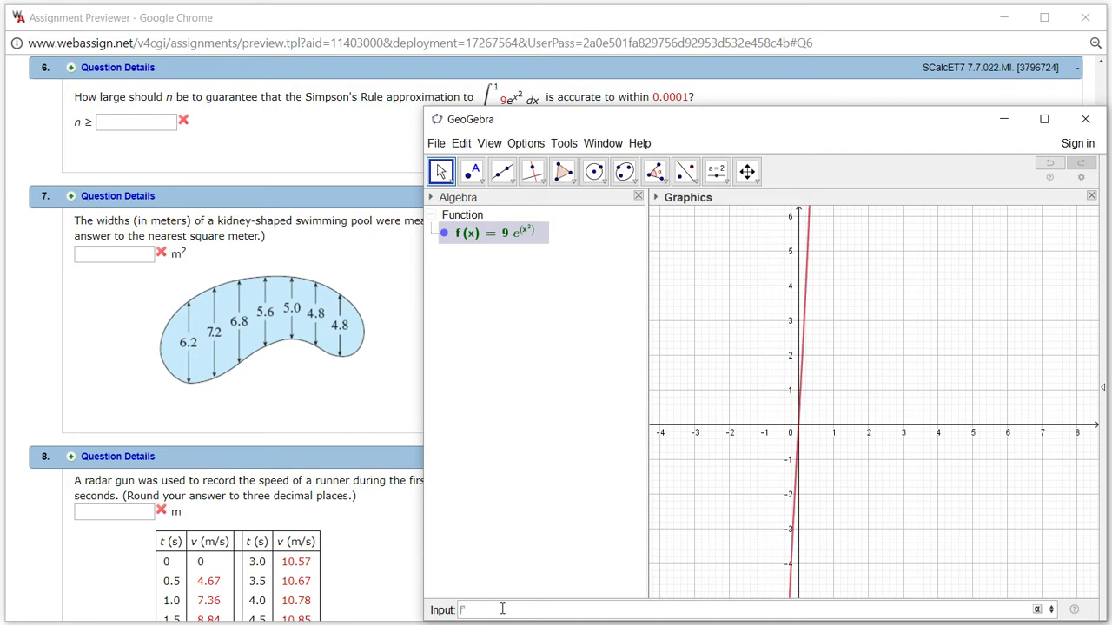
pyautogui.write("''(x)")
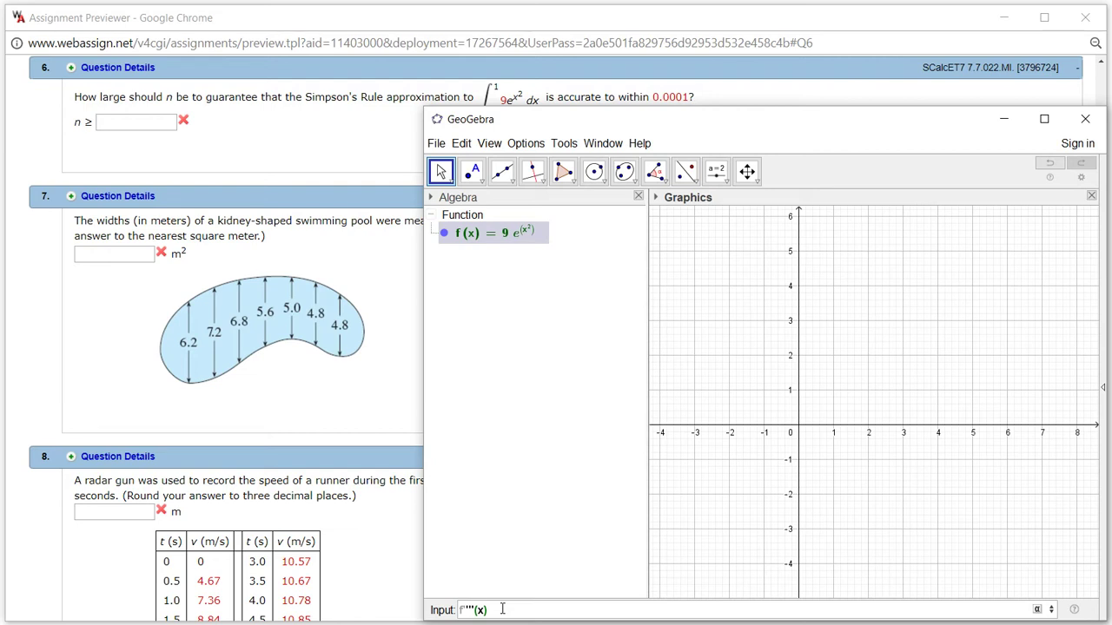
pyautogui.press('Return')
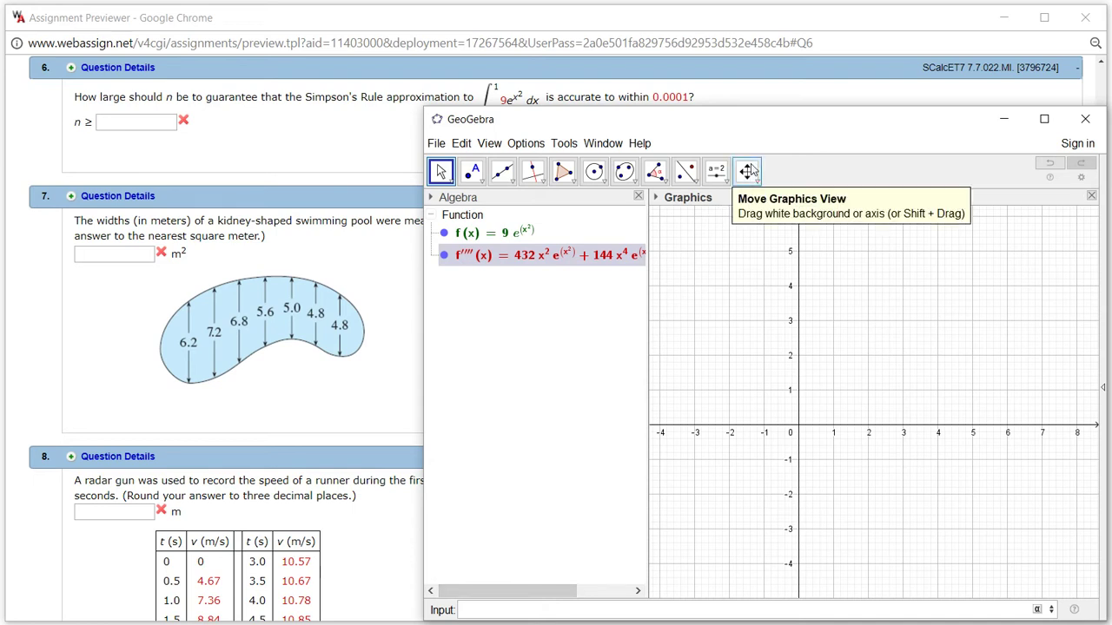
pyautogui.click(444, 233)
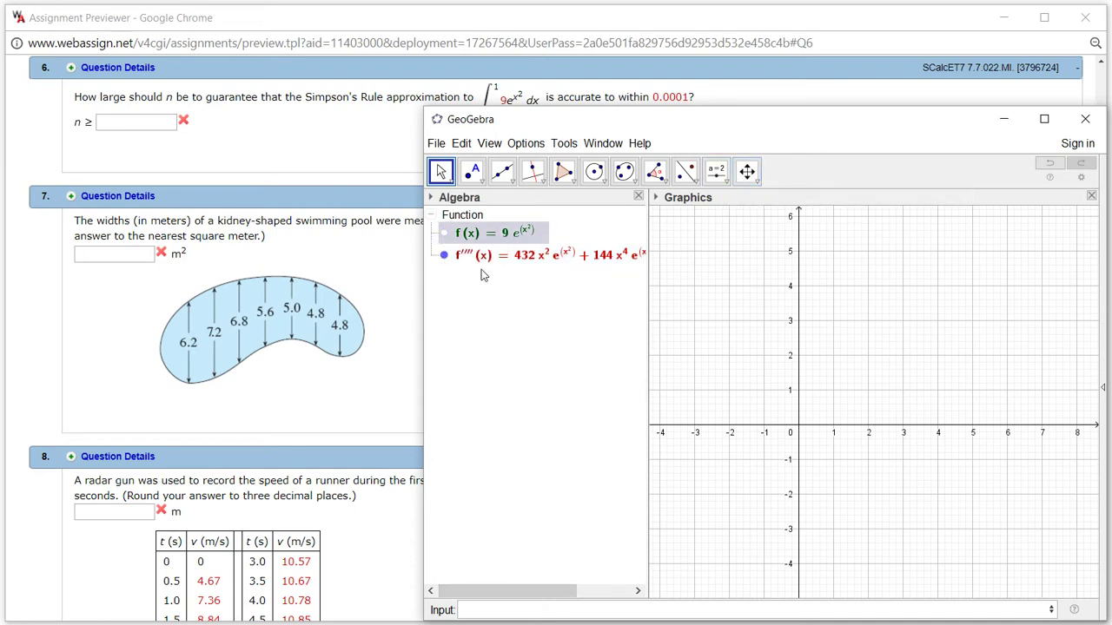
# Step: Zoom out the graph near the origin until the vertical axis reaches about 400, to view the fourth derivative's curve
pyautogui.click(756, 183)
pyautogui.click(780, 254)
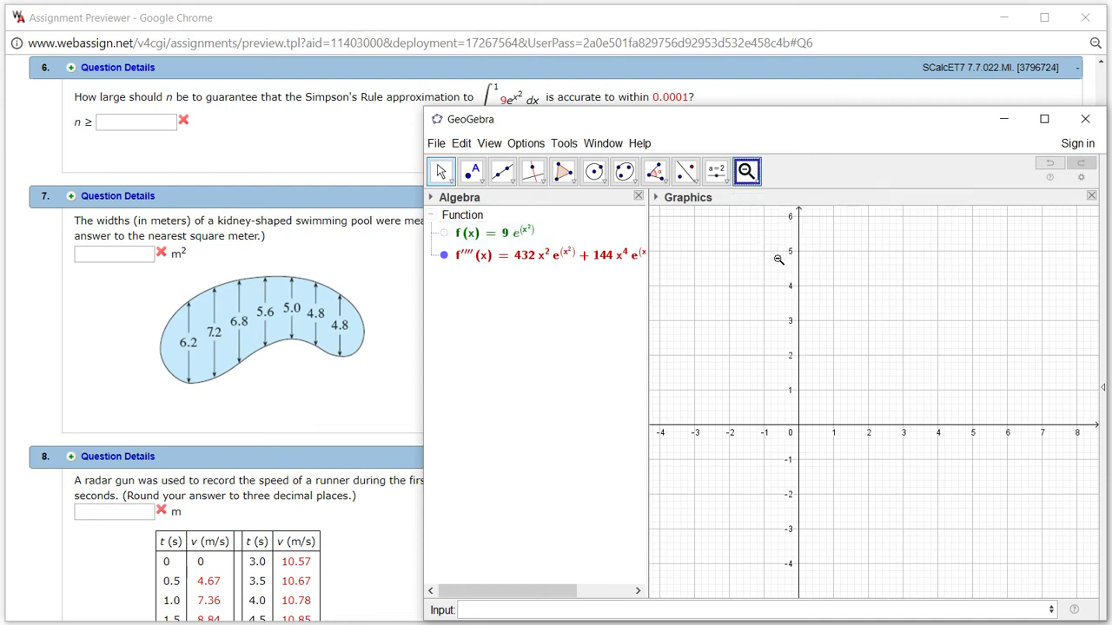
pyautogui.click(805, 428)
pyautogui.doubleClick(805, 429)
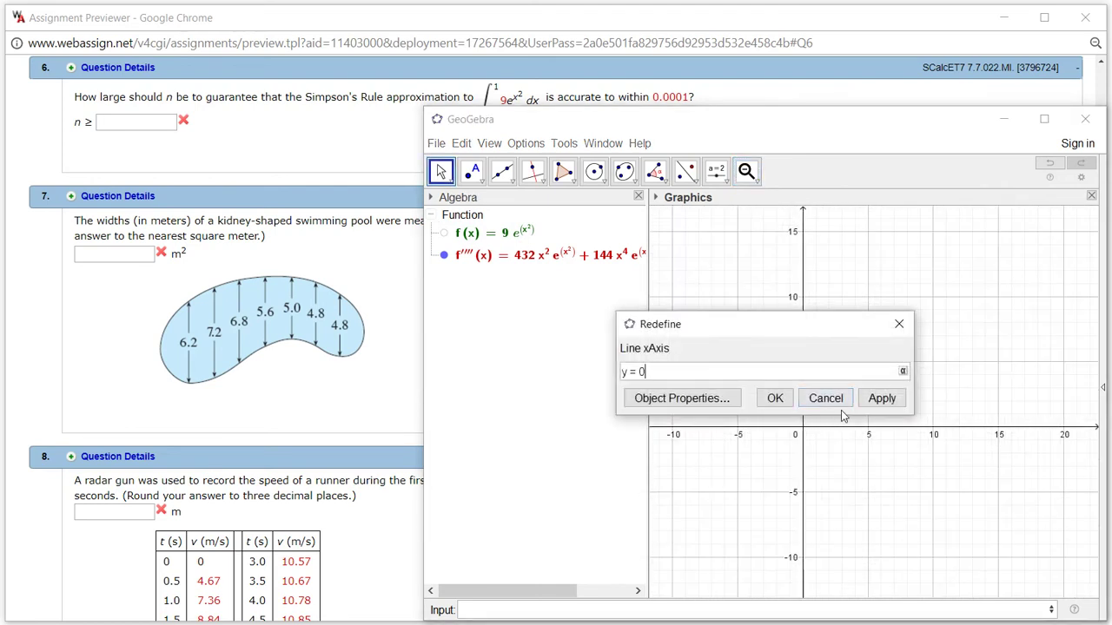
pyautogui.click(817, 396)
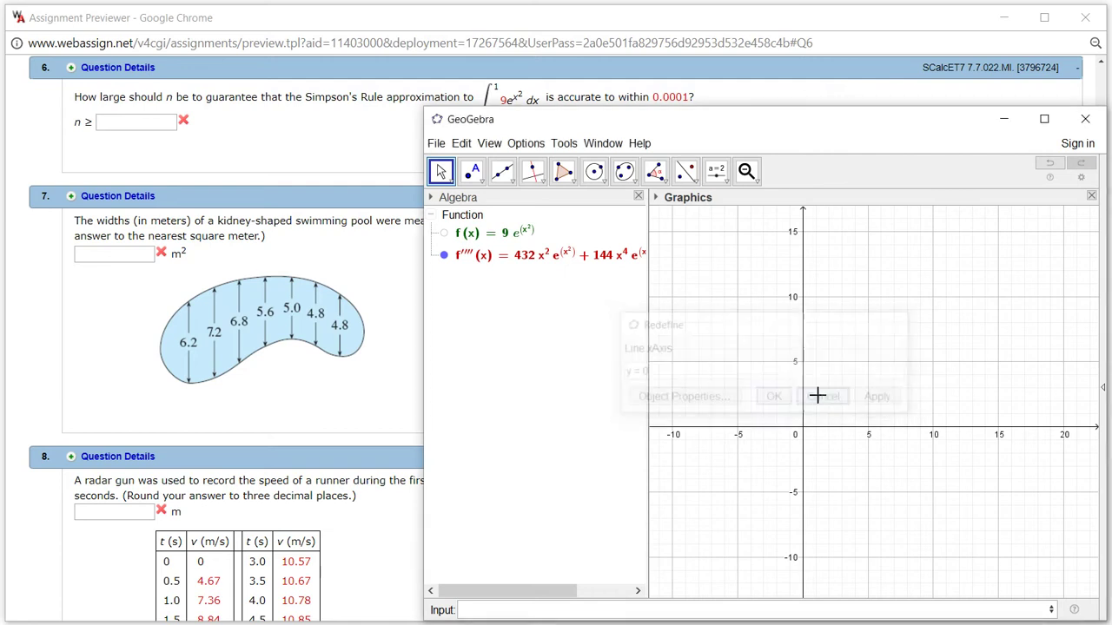
pyautogui.click(746, 171)
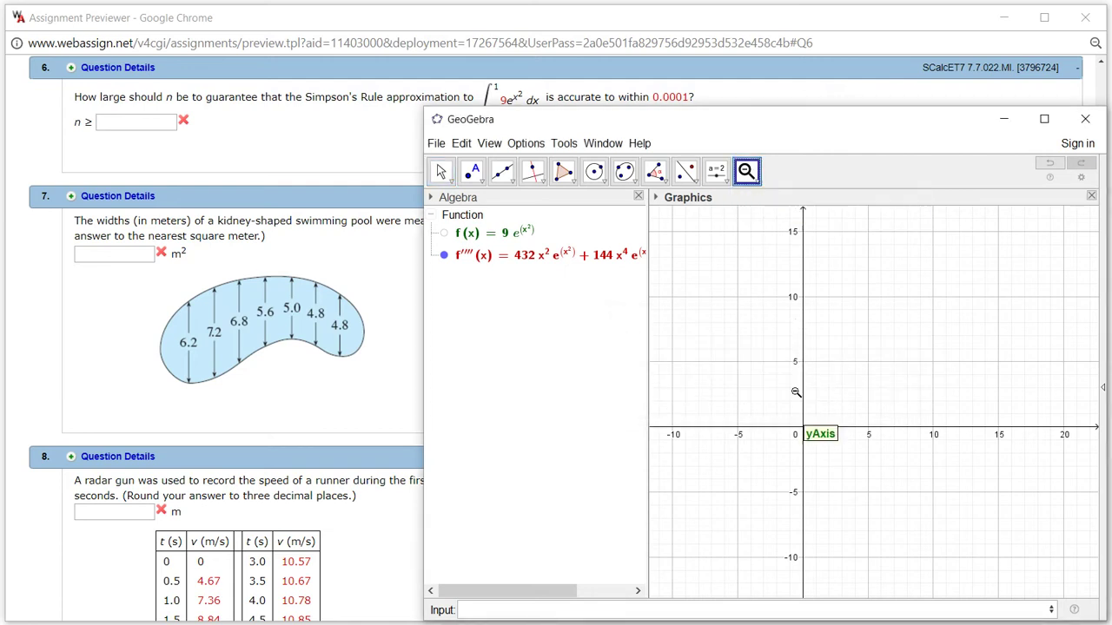
pyautogui.click(792, 446)
pyautogui.click(793, 446)
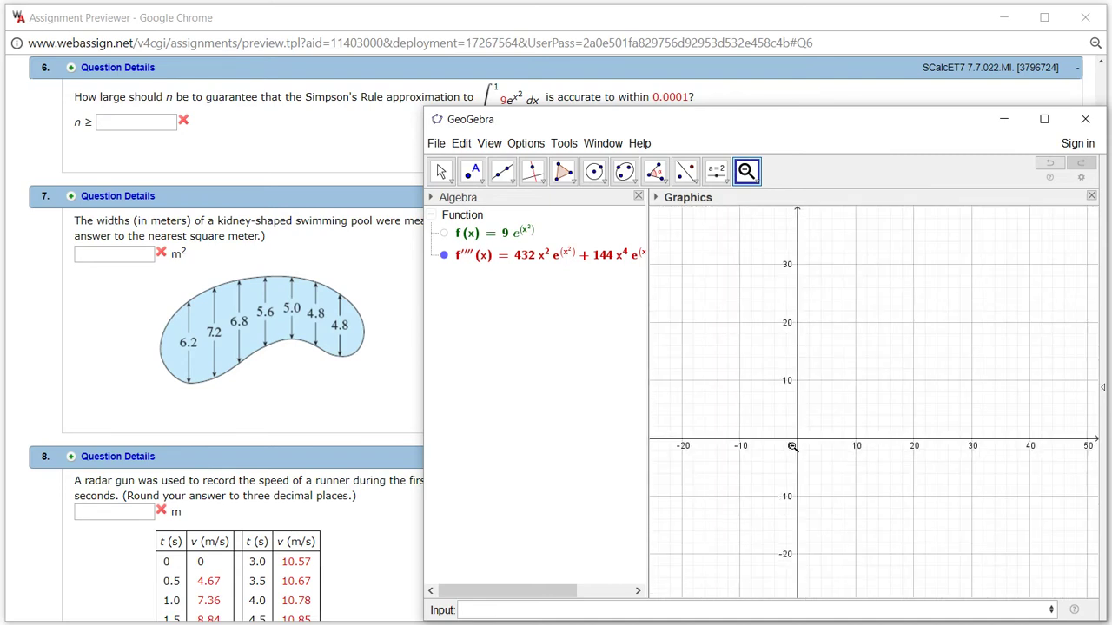
pyautogui.click(792, 447)
pyautogui.click(792, 449)
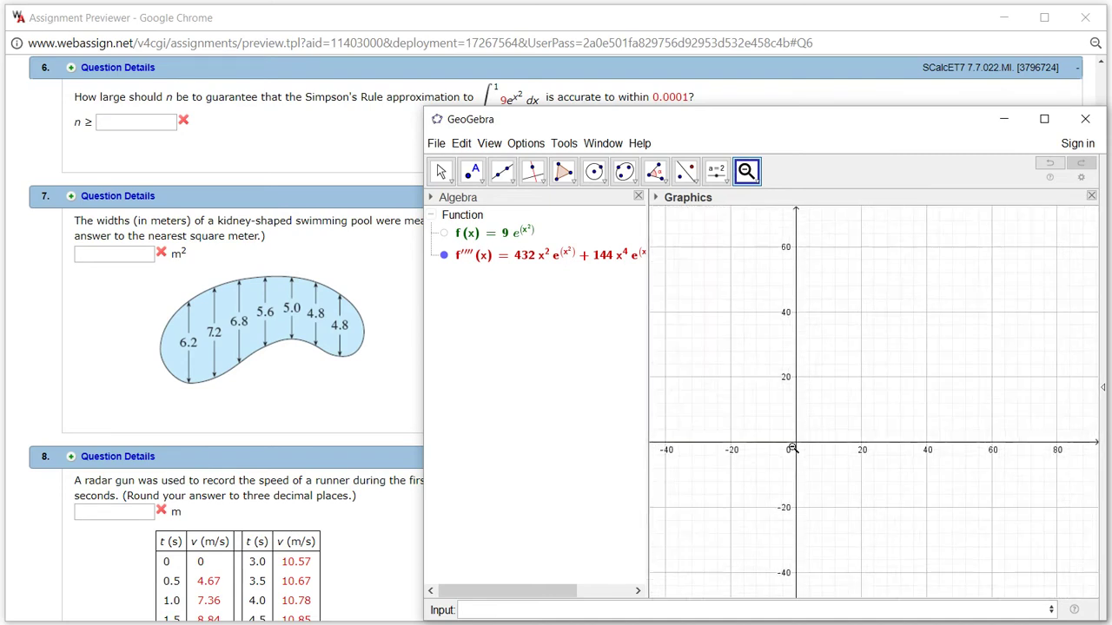
pyautogui.click(792, 448)
pyautogui.click(792, 448)
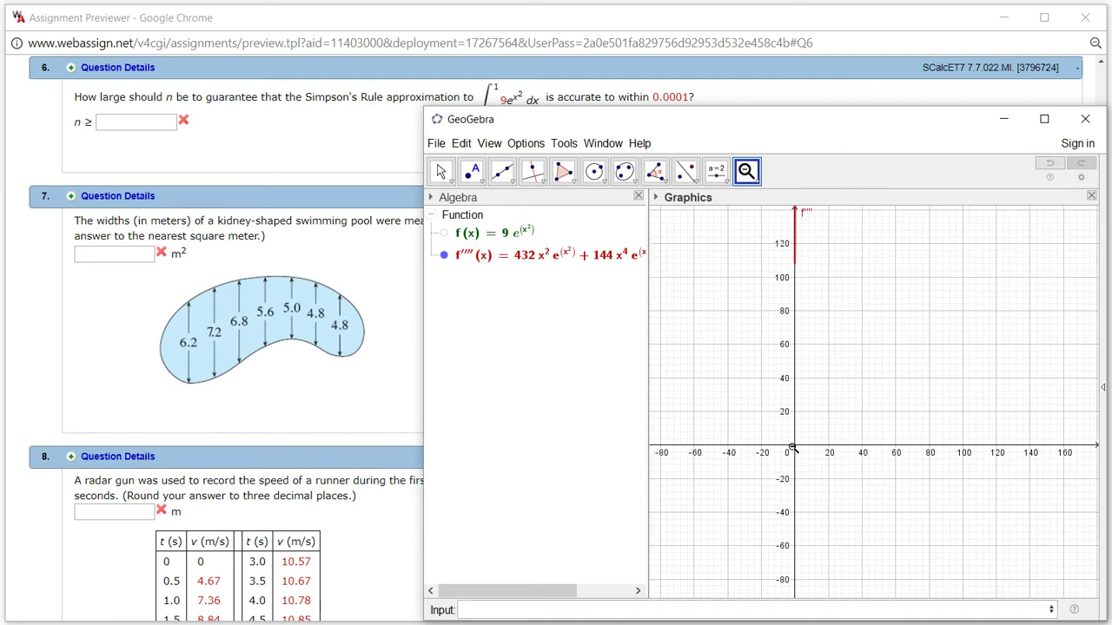
pyautogui.click(792, 448)
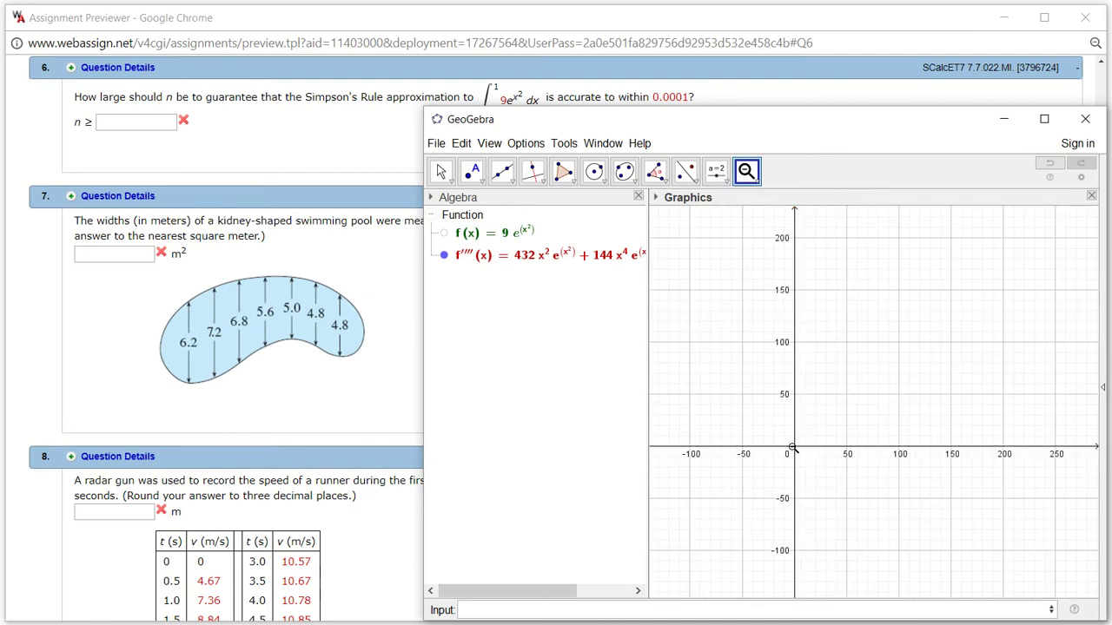
pyautogui.click(844, 371)
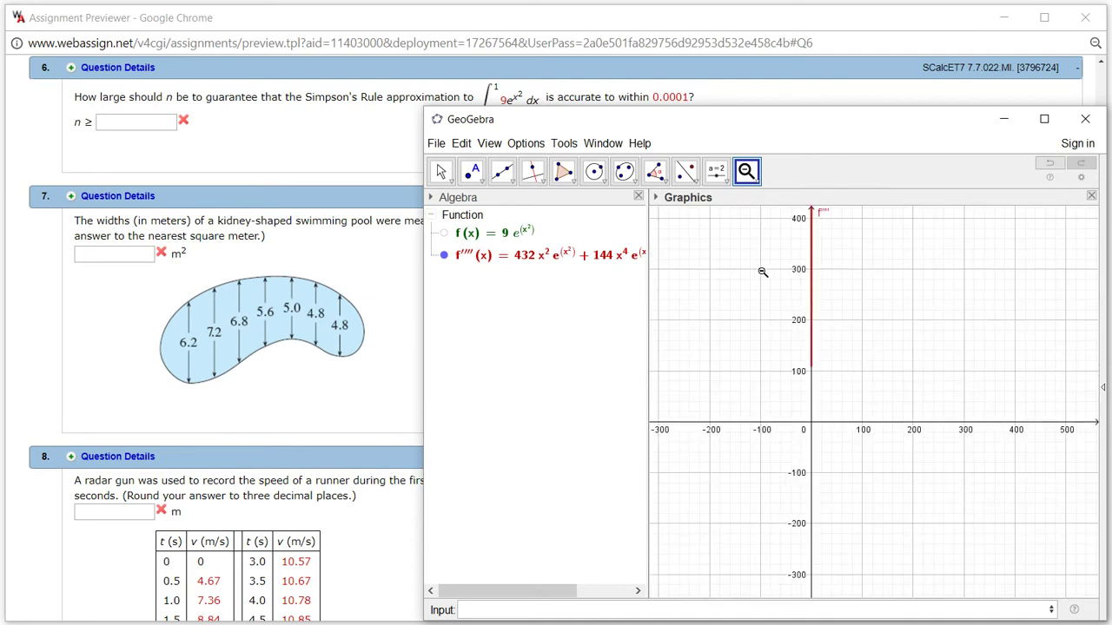
# Step: Stretch the x-axis alone until it spans about -0.6 to 1.2, to examine the fourth derivative between 0 and 1
pyautogui.click(757, 182)
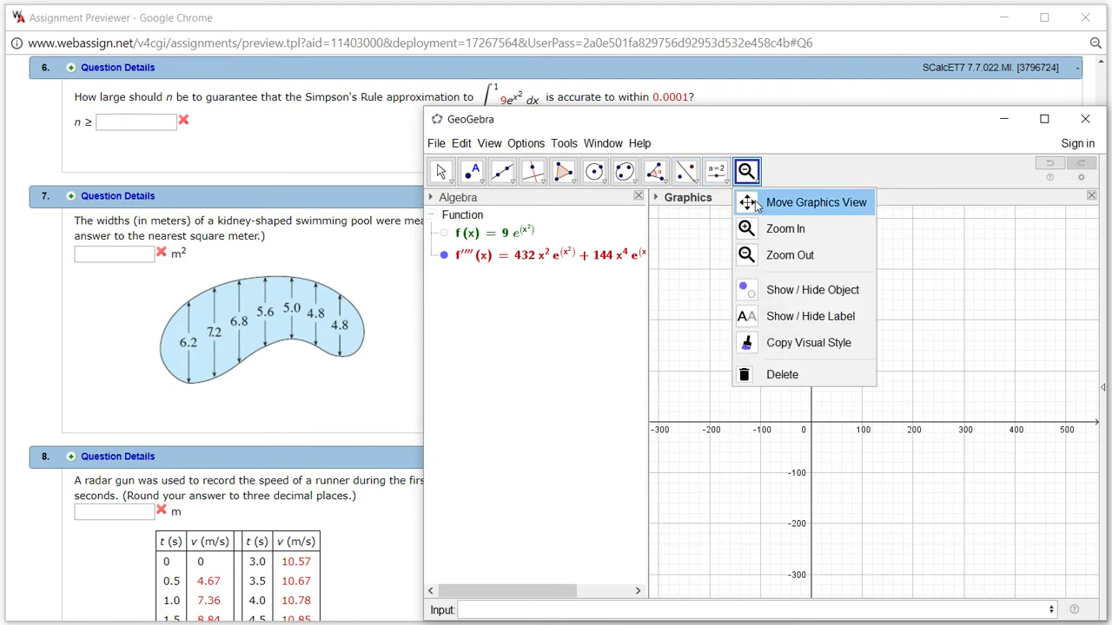
pyautogui.click(757, 203)
pyautogui.moveTo(854, 425); pyautogui.dragTo(1082, 457)
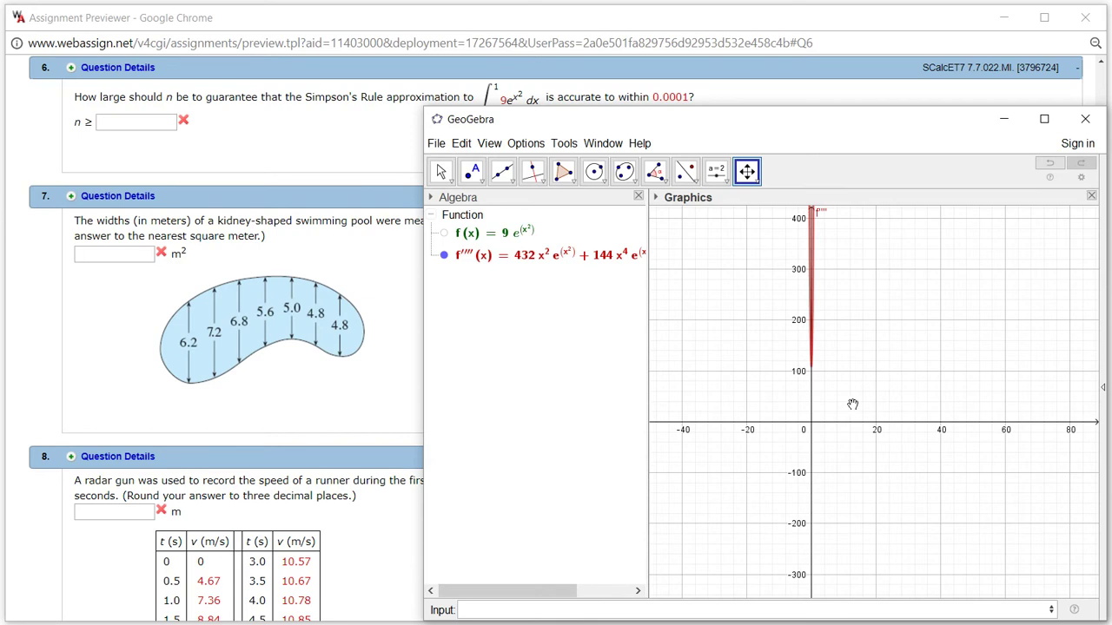
pyautogui.moveTo(832, 423); pyautogui.dragTo(1081, 430)
pyautogui.moveTo(832, 424); pyautogui.dragTo(952, 423)
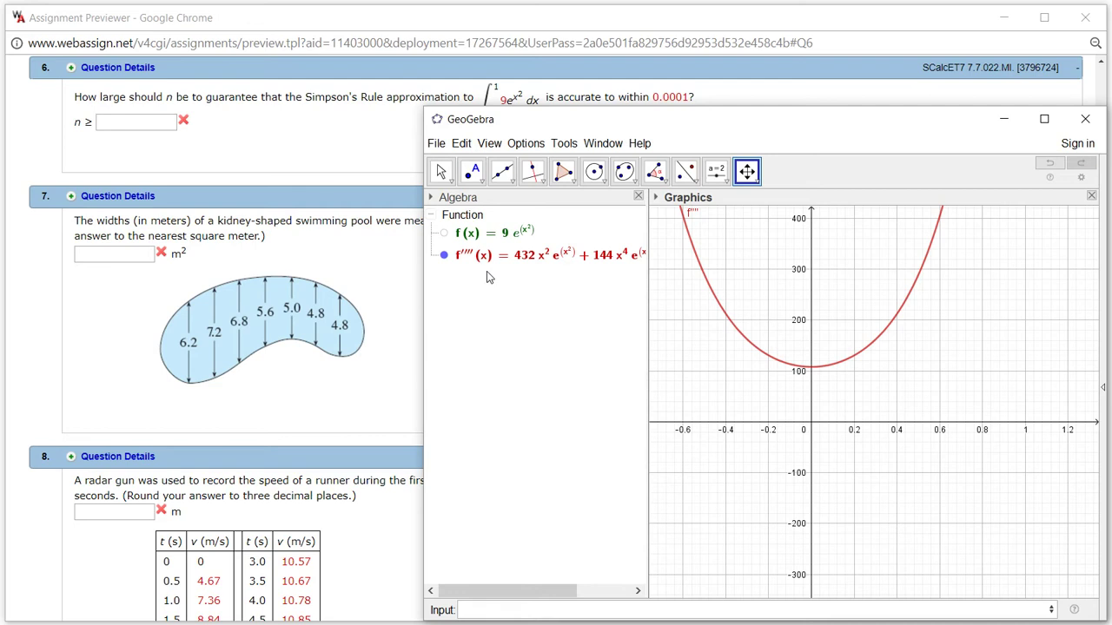
pyautogui.click(1005, 124)
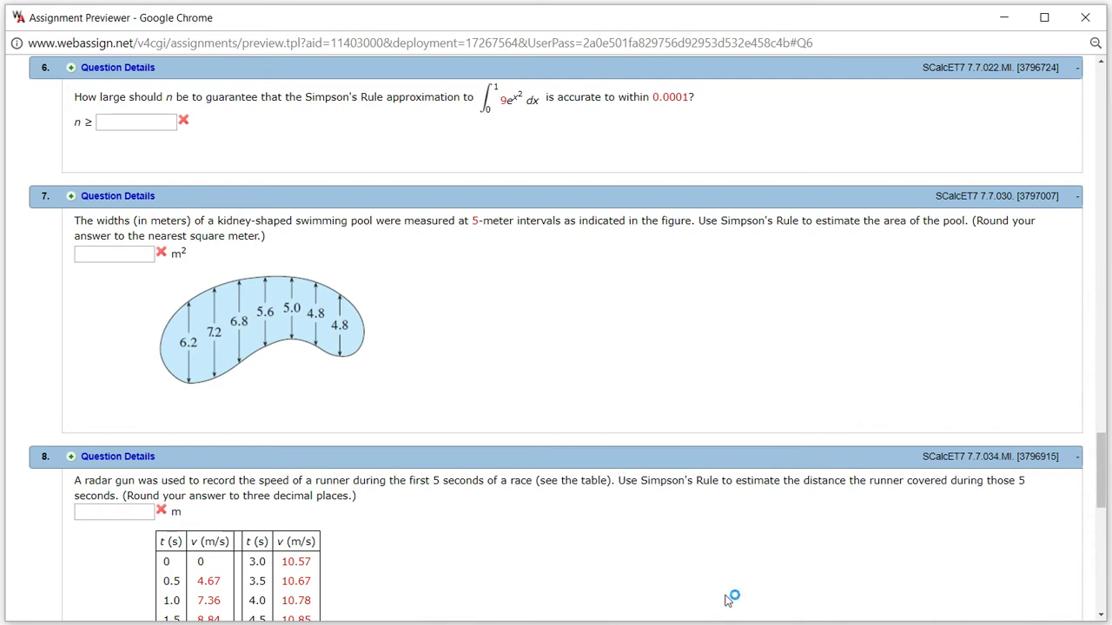
pyautogui.moveTo(781, 624)
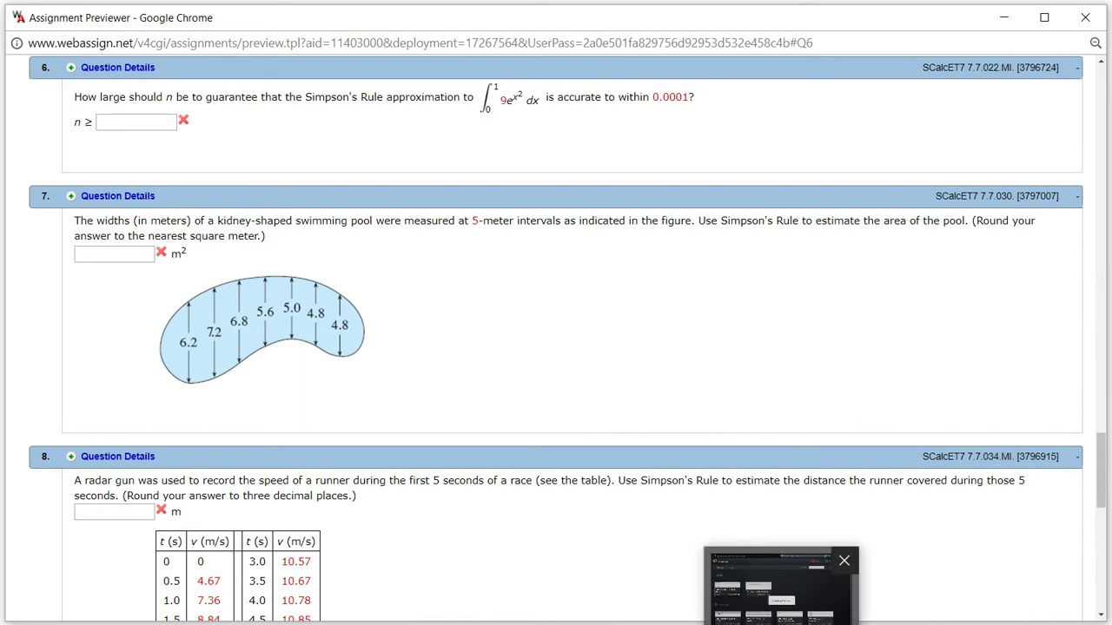
pyautogui.click(840, 580)
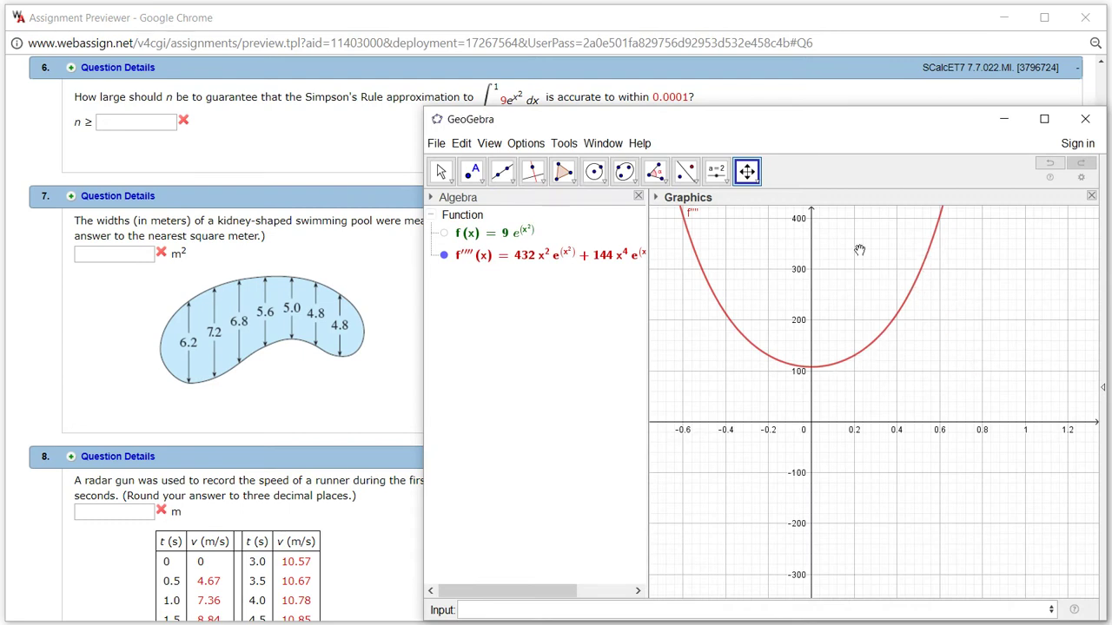
# Step: Define K as the fourth derivative of f evaluated at x = 1, K=f''''(1)
pyautogui.moveTo(811, 258); pyautogui.dragTo(830, 406)
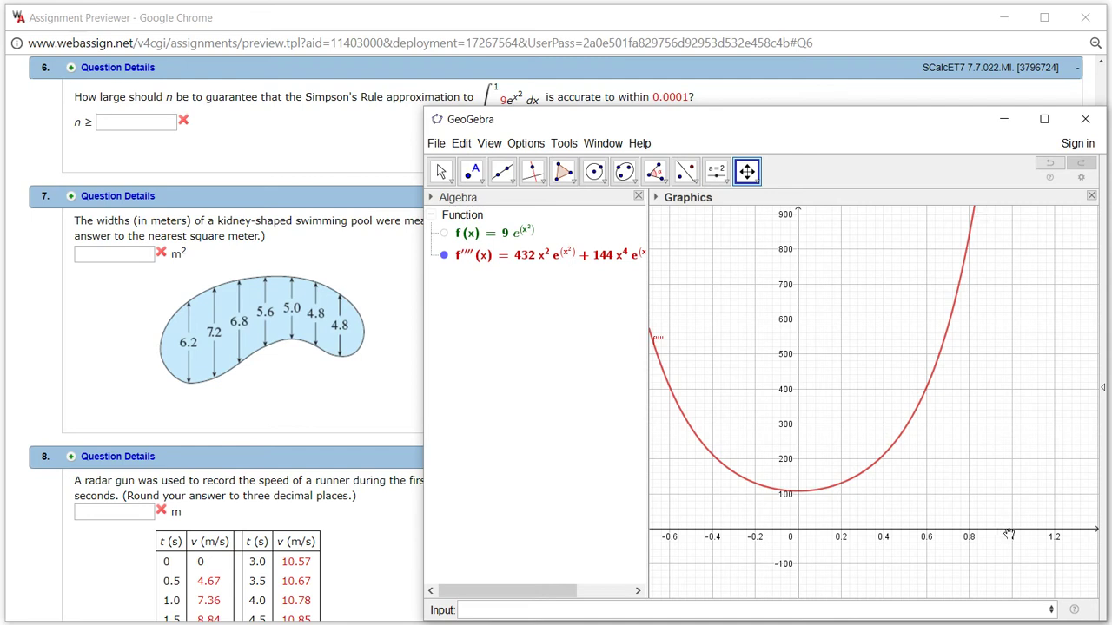
pyautogui.click(493, 609)
pyautogui.write('K=f')
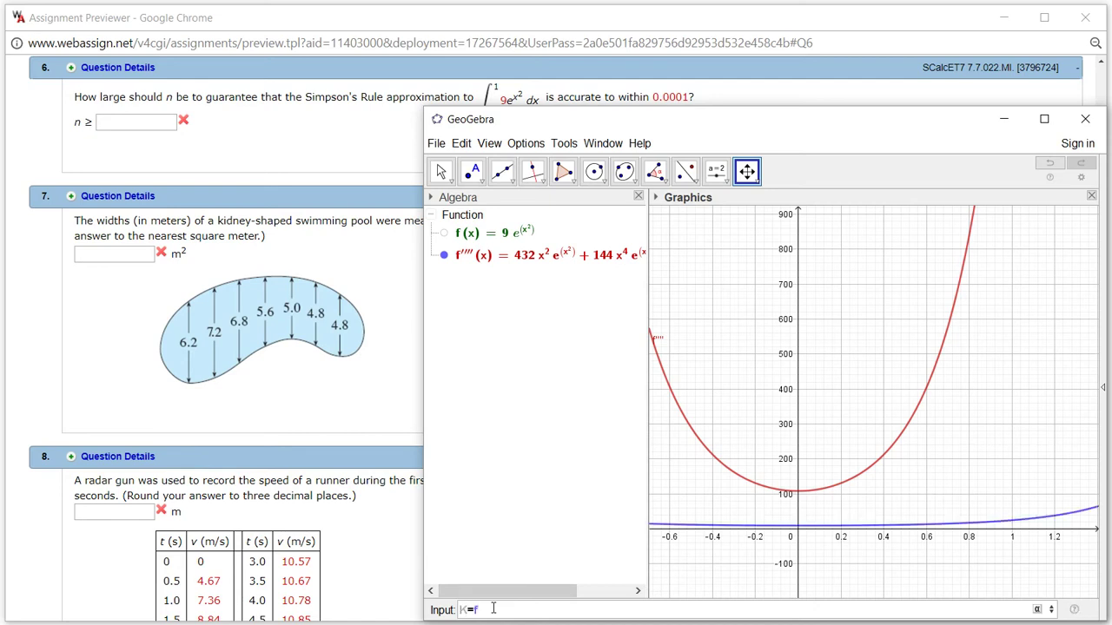
pyautogui.write("''''")
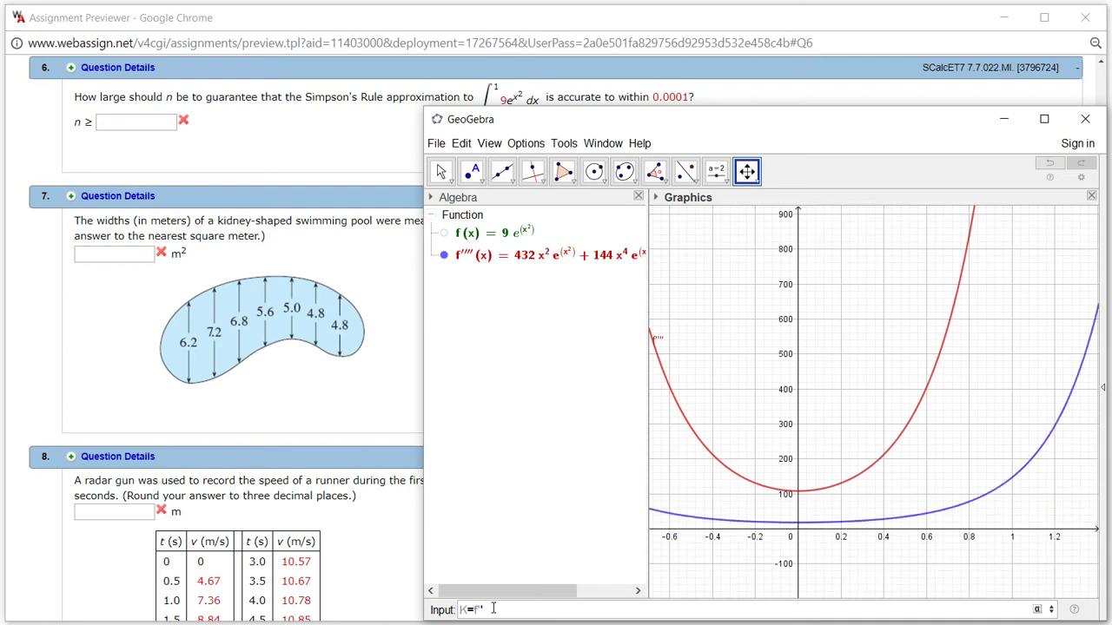
pyautogui.write('(')
pyautogui.write('0)')
pyautogui.doubleClick(493, 609)
pyautogui.write('1')
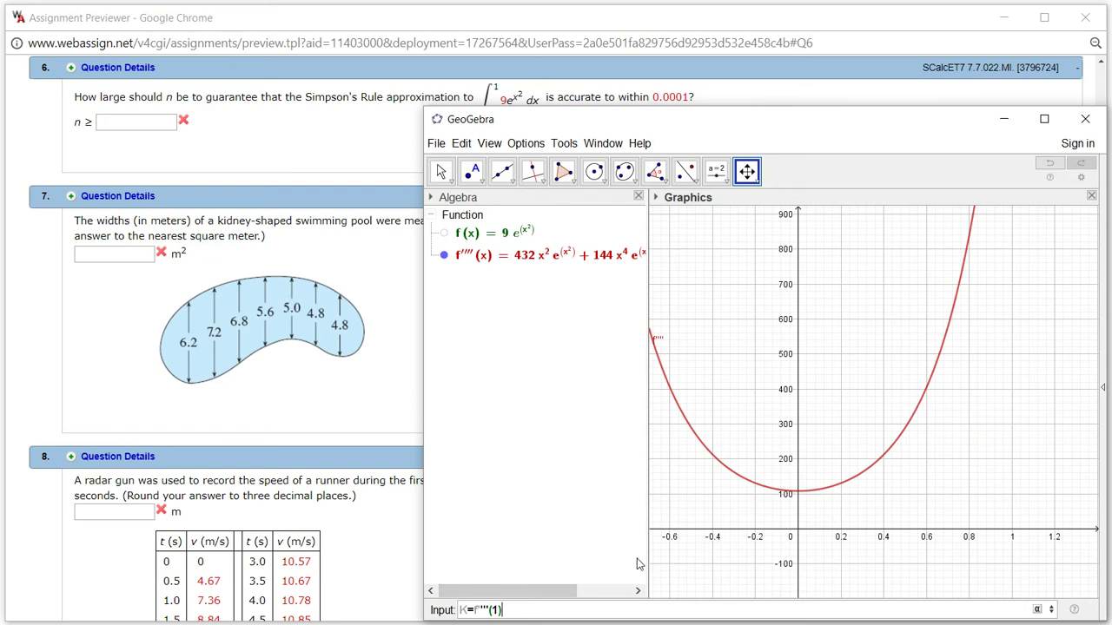
pyautogui.press('Return')
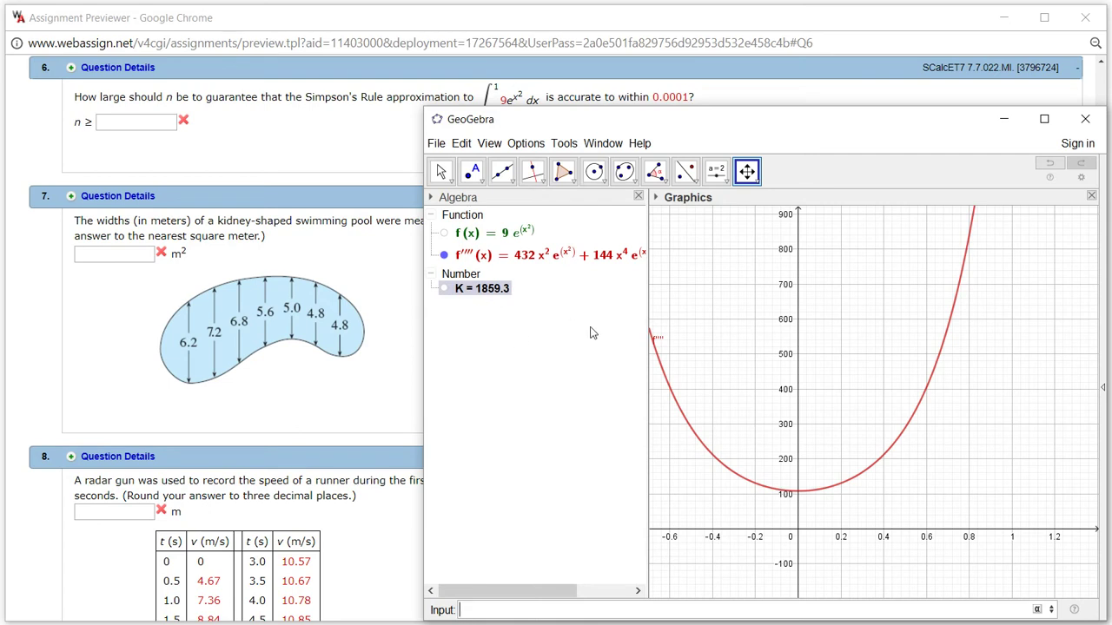
# Step: Switch to the handwritten notes, label the integral's limits 0 as a and 1 as b, and mark b as 1 in the error-bound formula
pyautogui.click(1004, 121)
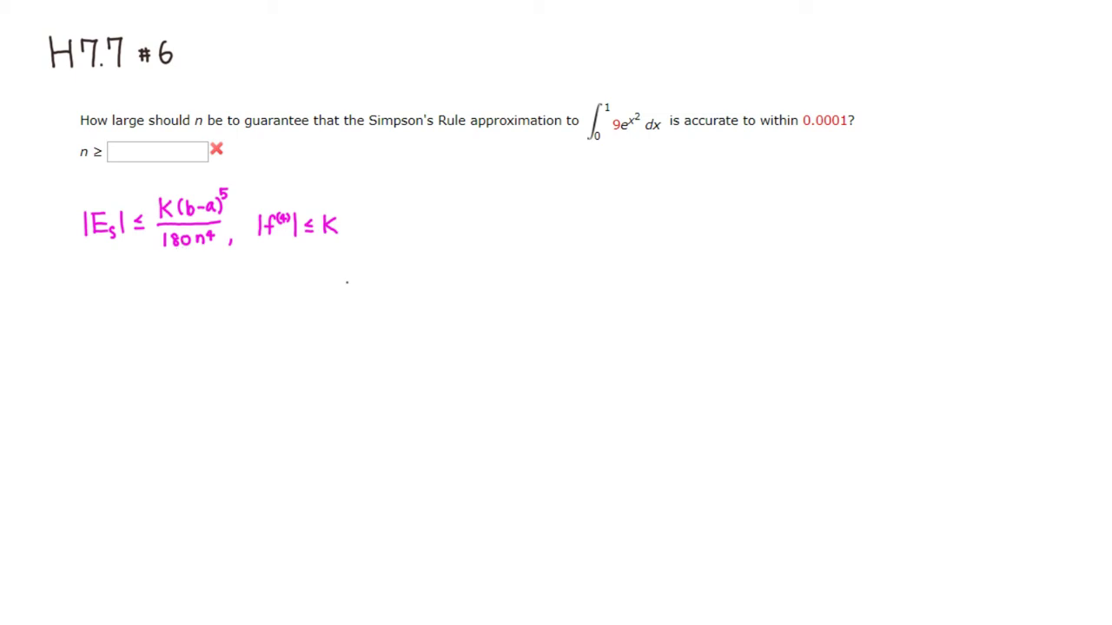
pyautogui.moveTo(592, 140)
pyautogui.mouseDown()
pyautogui.moveTo(598, 133)
pyautogui.moveTo(612, 155)
pyautogui.mouseUp()
pyautogui.moveTo(618, 100); pyautogui.dragTo(623, 104)
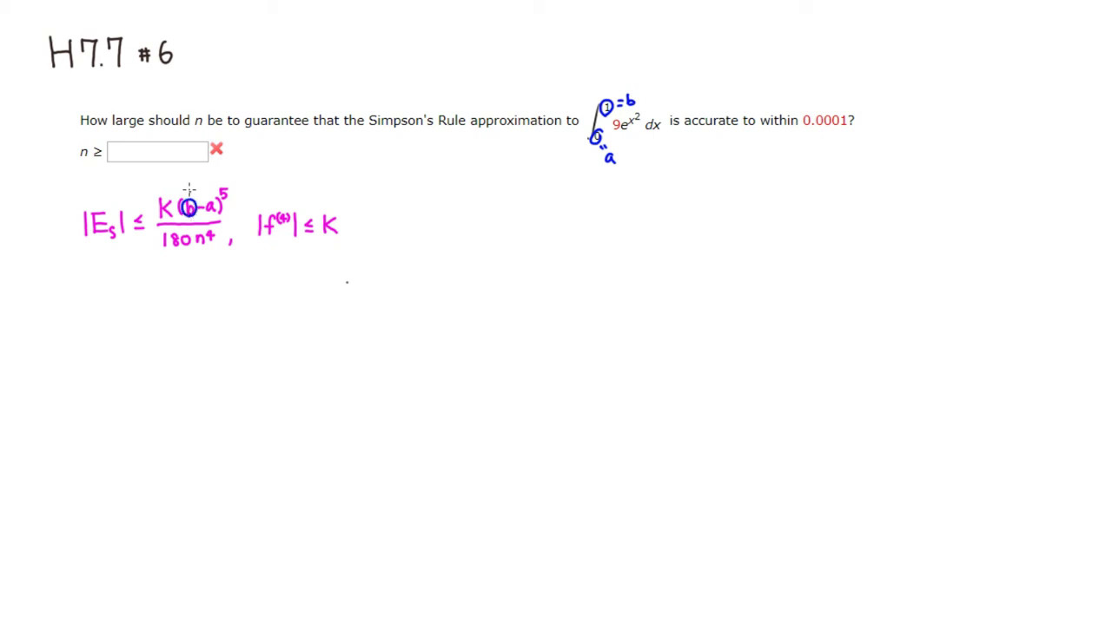
pyautogui.moveTo(186, 187); pyautogui.dragTo(187, 193)
pyautogui.moveTo(191, 187); pyautogui.dragTo(188, 183)
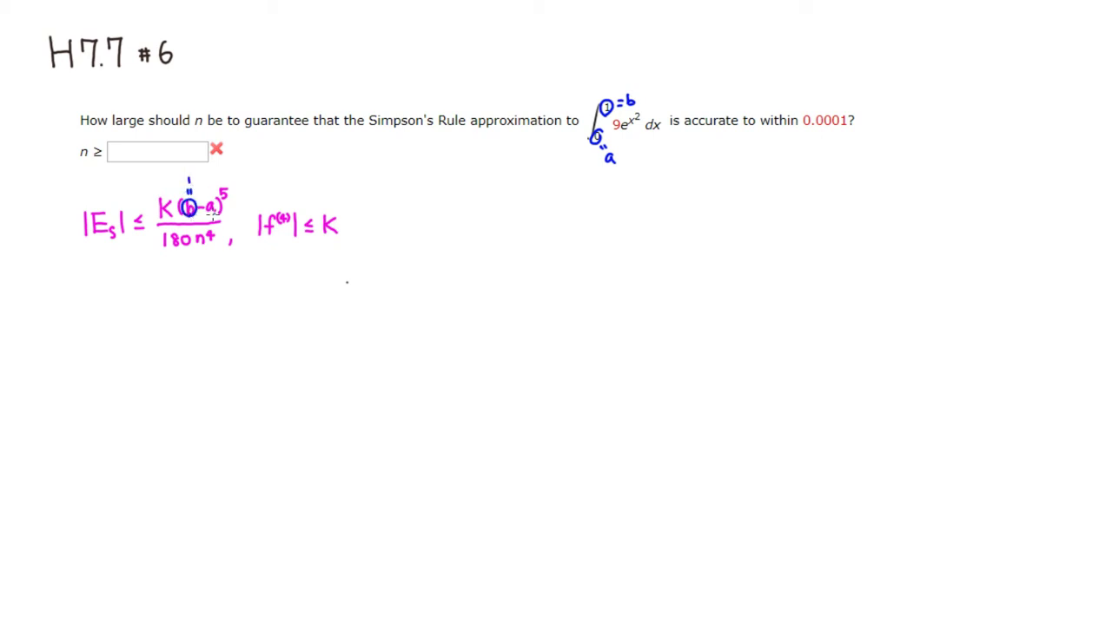